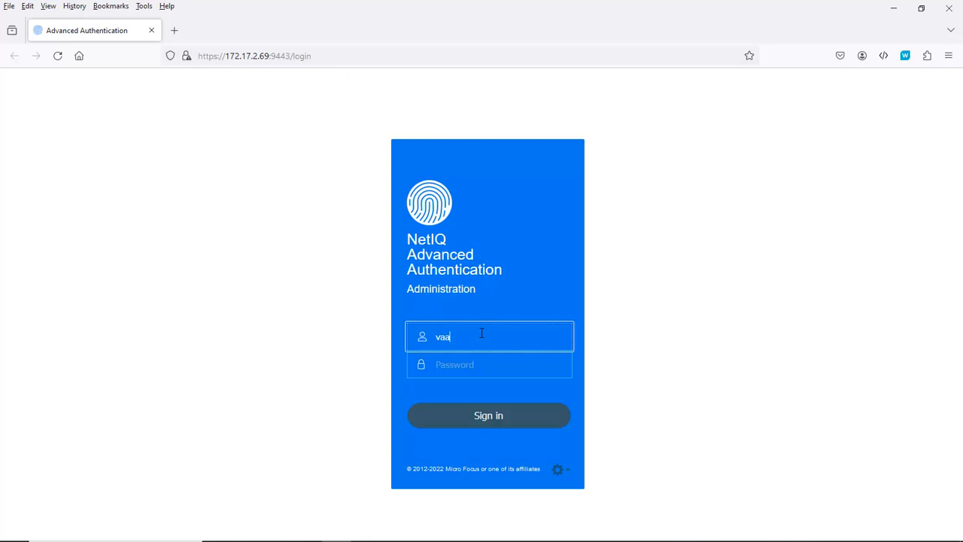
Enter the administrator password and sign in to the appliance configuration console.
key("Tab")
type("******")
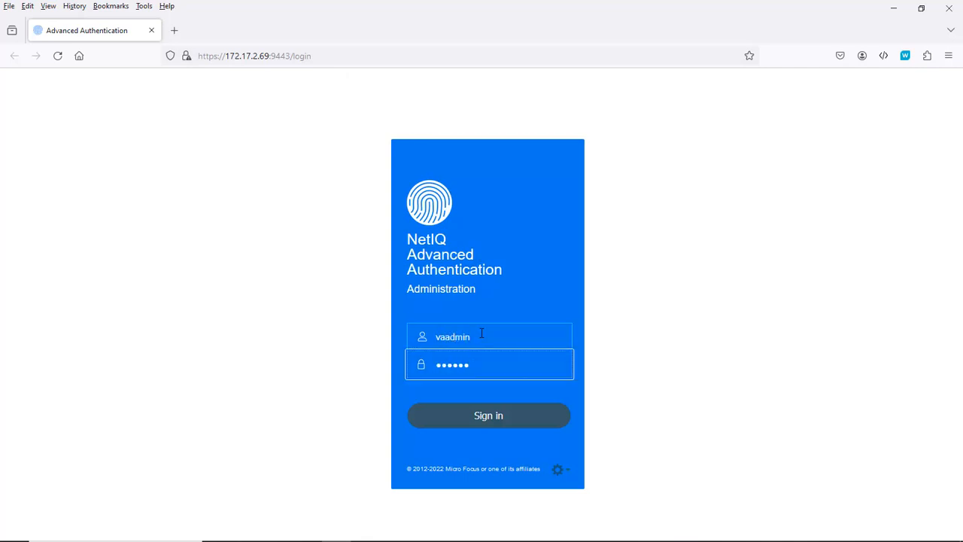
left_click(473, 422)
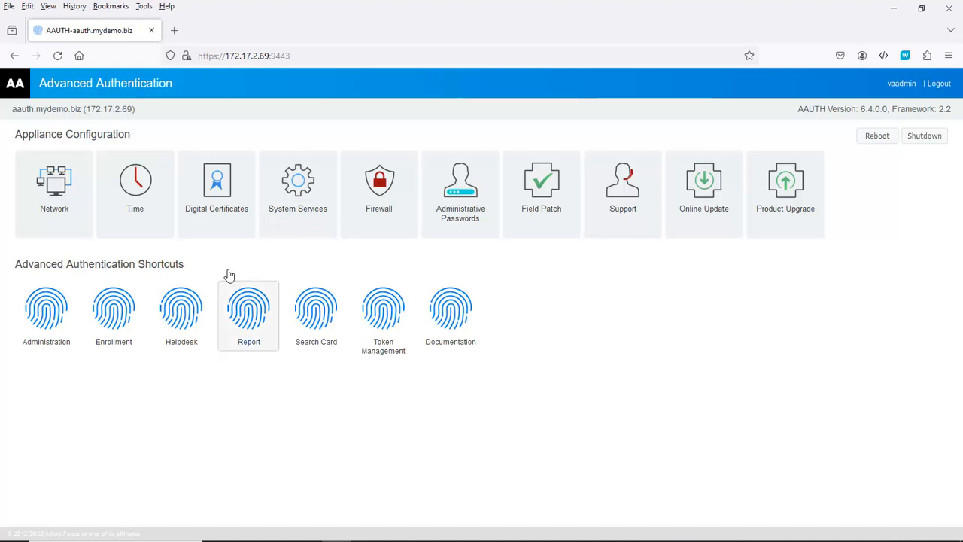
Open Digital Certificates and switch to the Web Application Certificates key store.
left_click(217, 197)
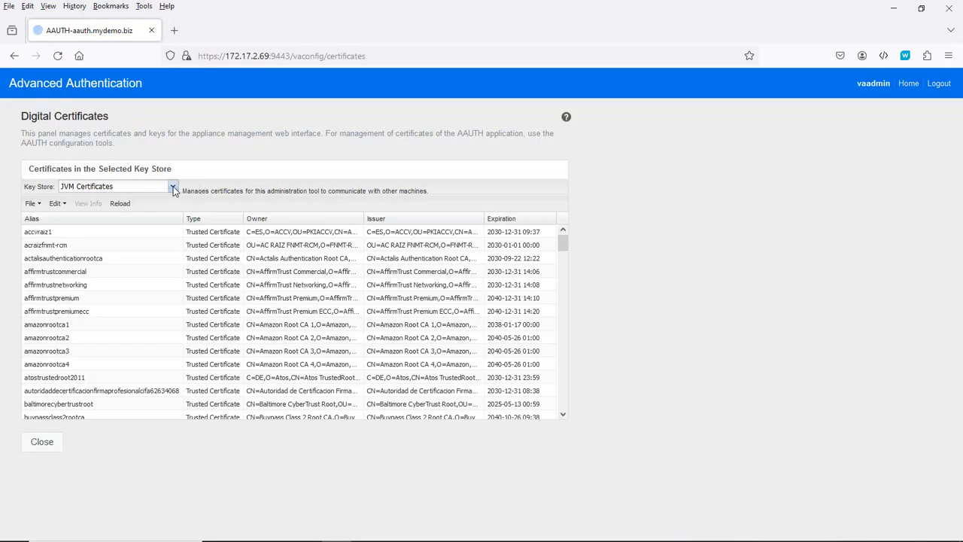
left_click(173, 186)
left_click(143, 213)
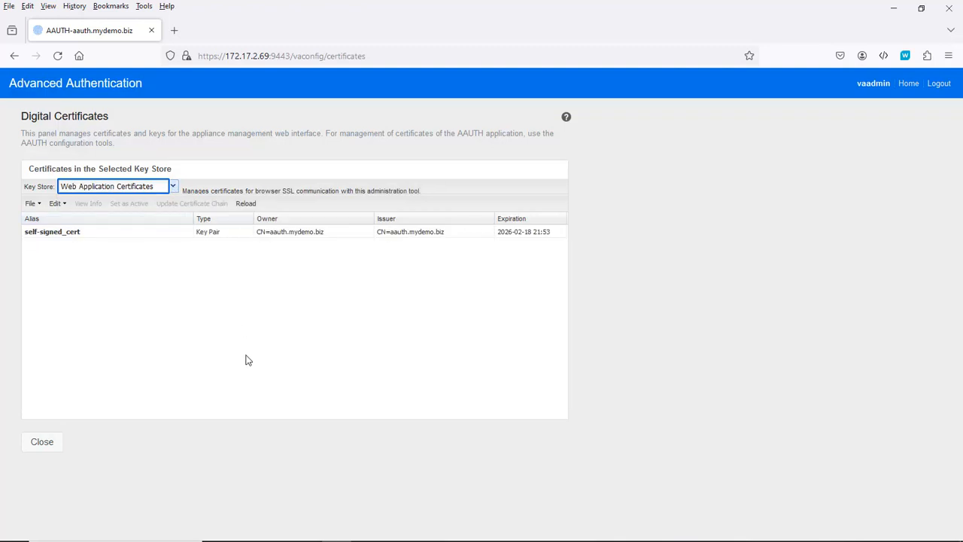
Import the key pair from 2023-mydemo.biz.pfx using its certificate password.
left_click(31, 203)
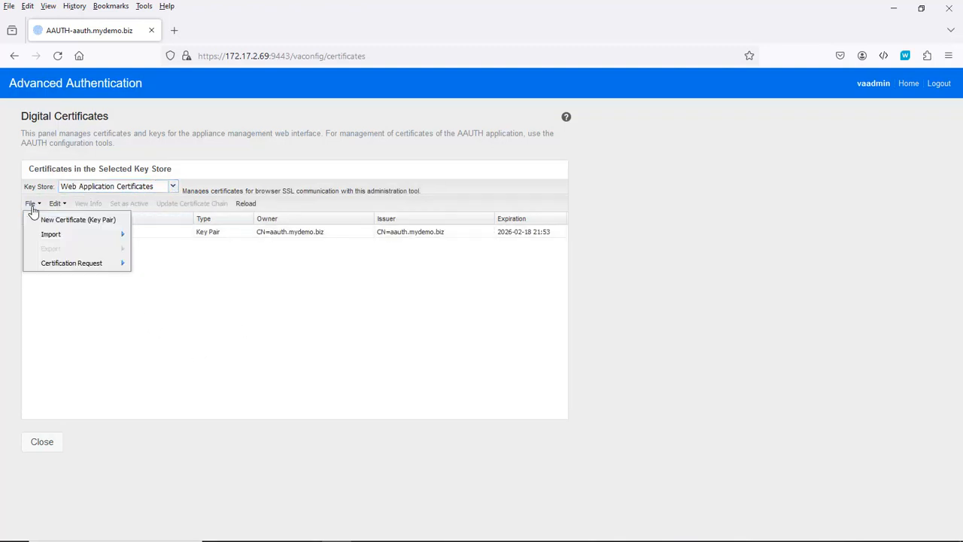
mouse_move(120, 238)
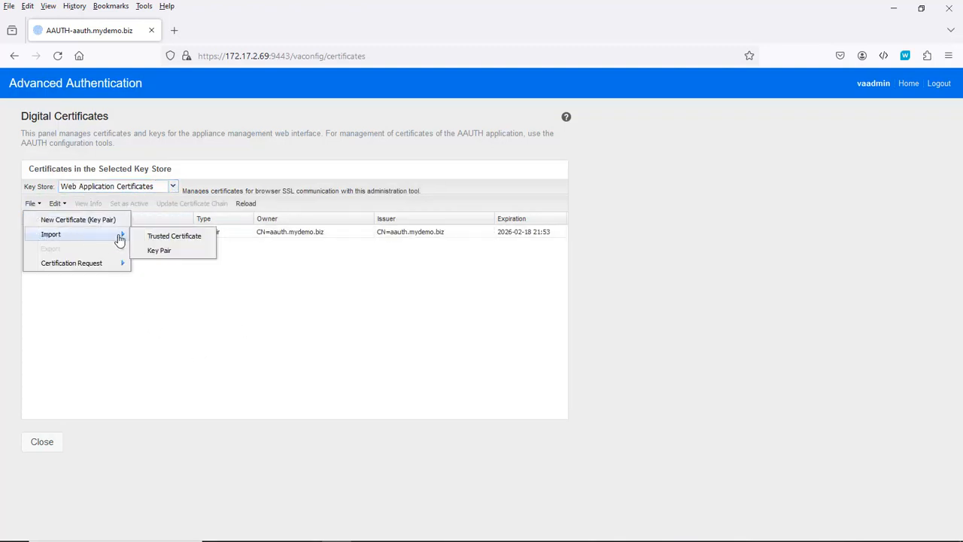
left_click(160, 250)
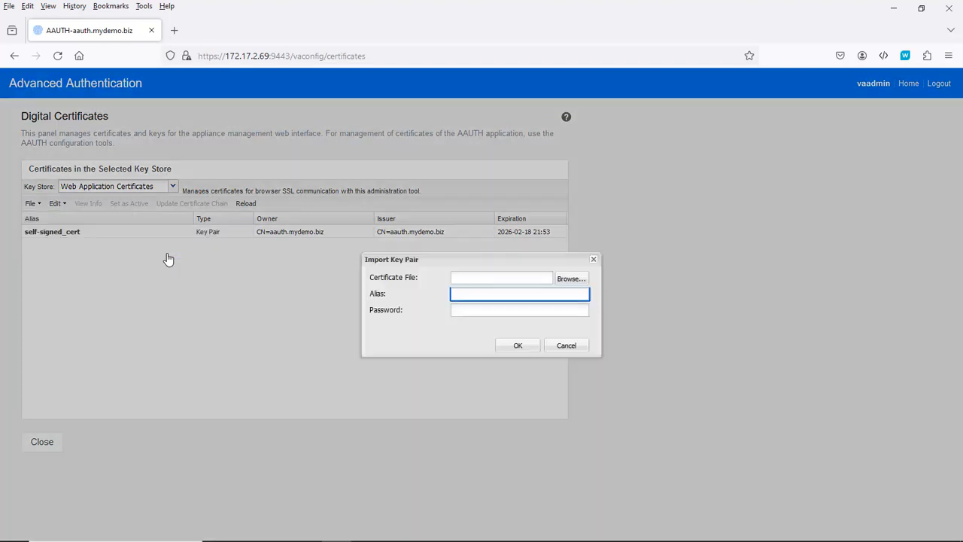
left_click(561, 281)
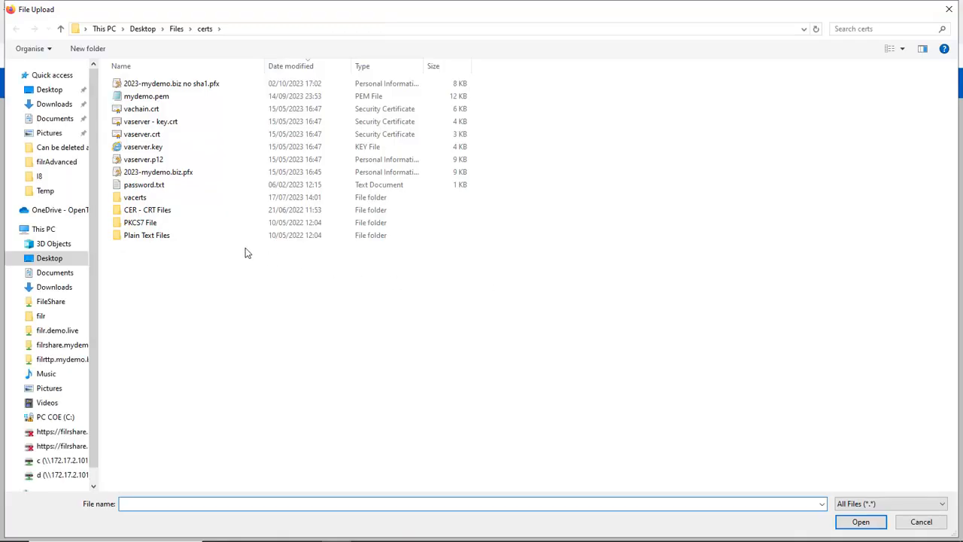
double_click(156, 174)
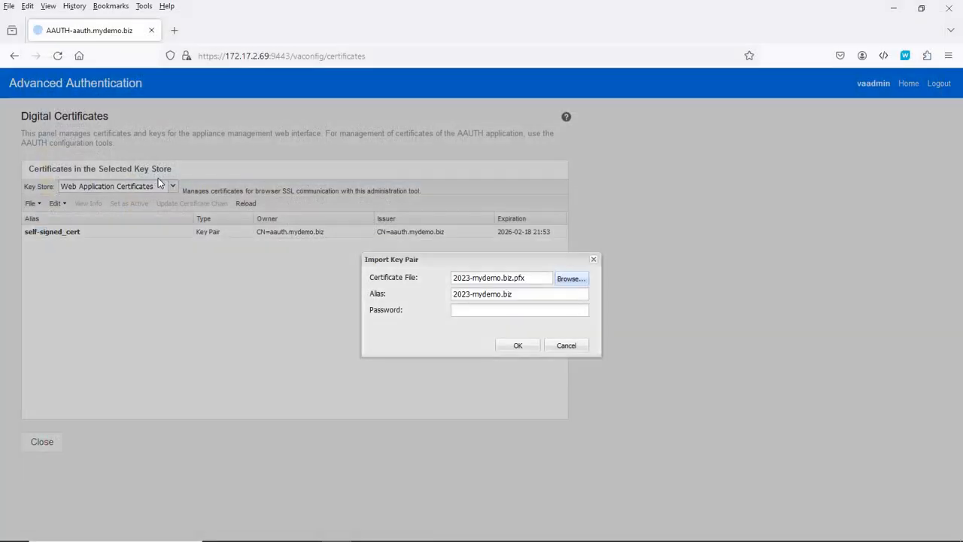
left_click(463, 310)
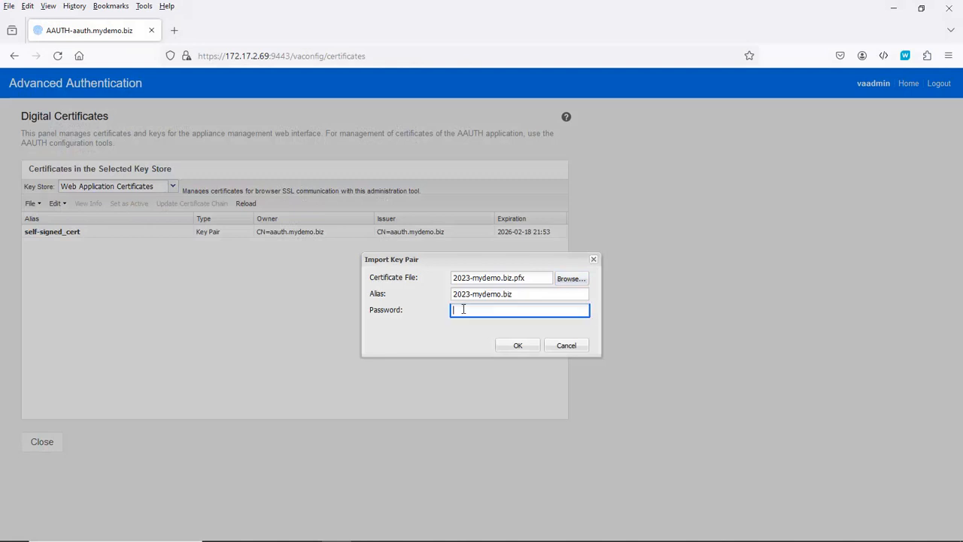
key("ctrl+v")
left_click(516, 346)
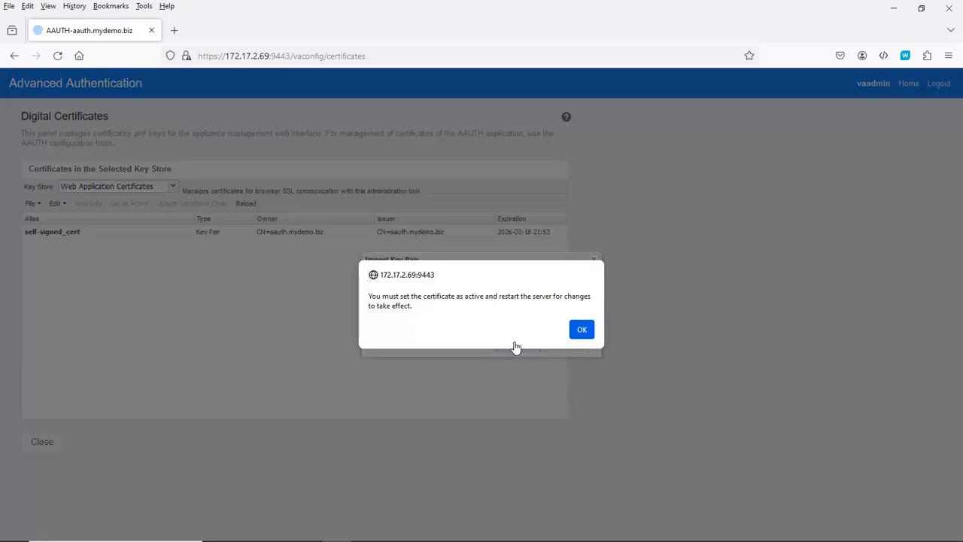
left_click(581, 335)
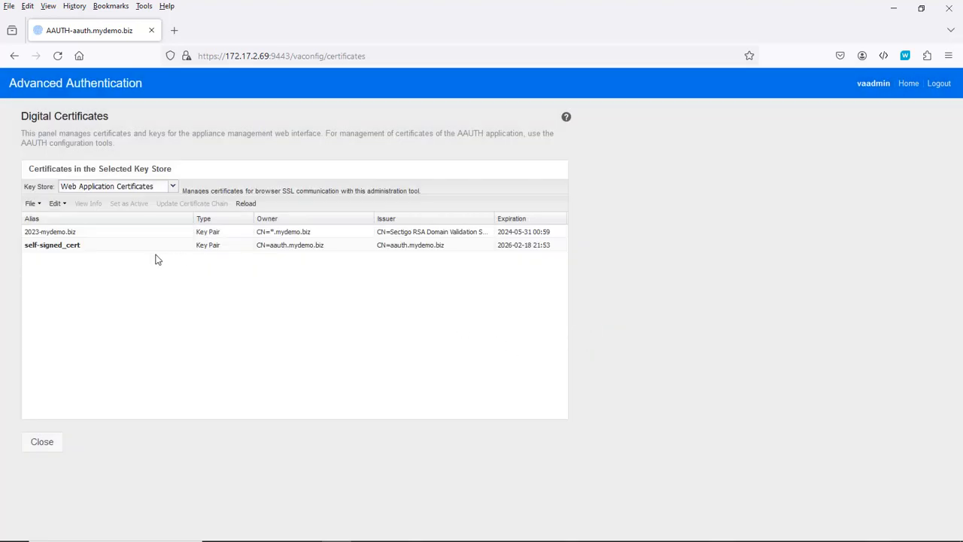
Make 2023-mydemo.biz the active certificate, acknowledge the restart notice, and return to the dashboard.
left_click(50, 231)
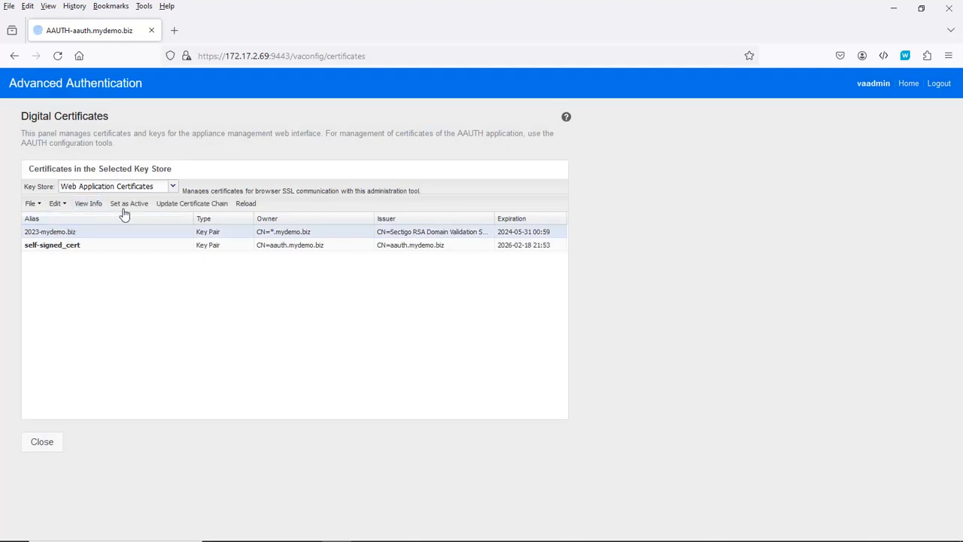
left_click(129, 204)
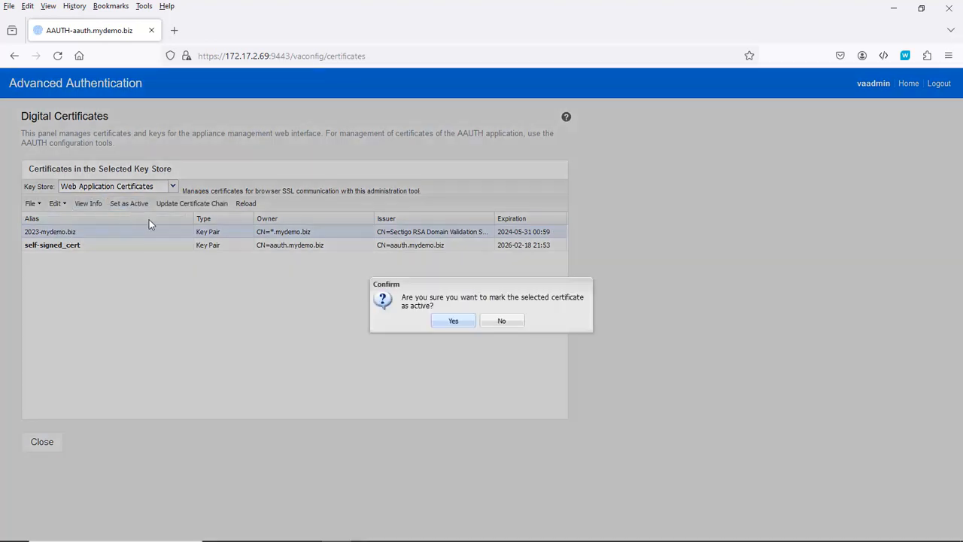
left_click(453, 321)
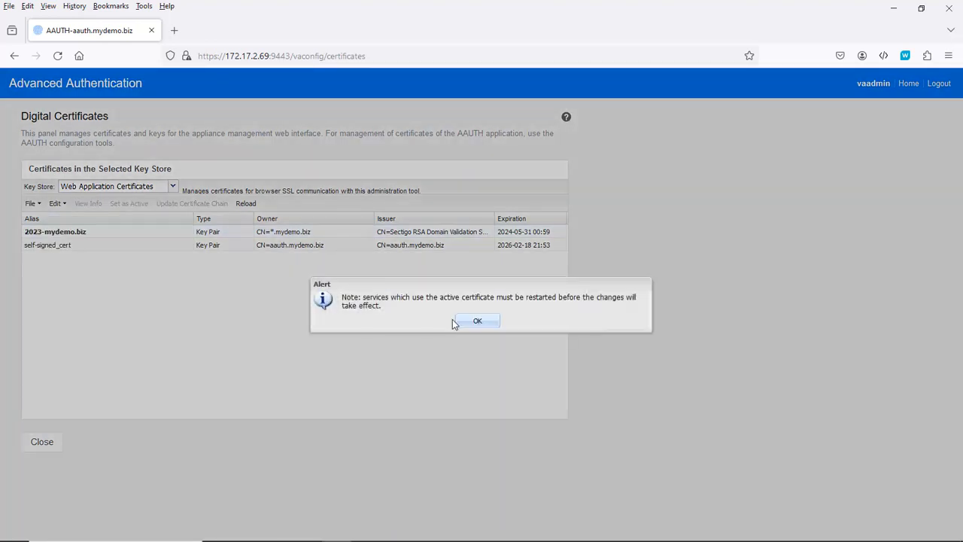
left_click(475, 323)
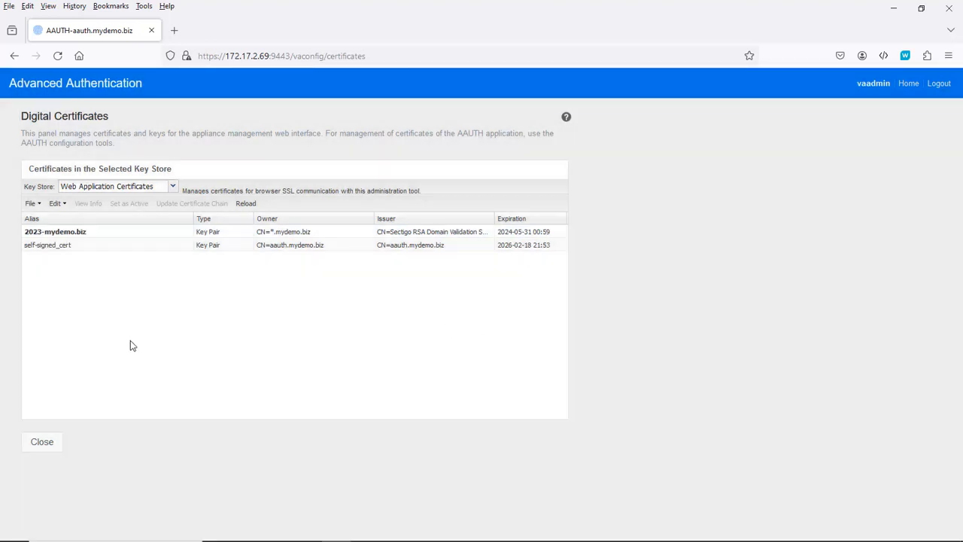
left_click(44, 442)
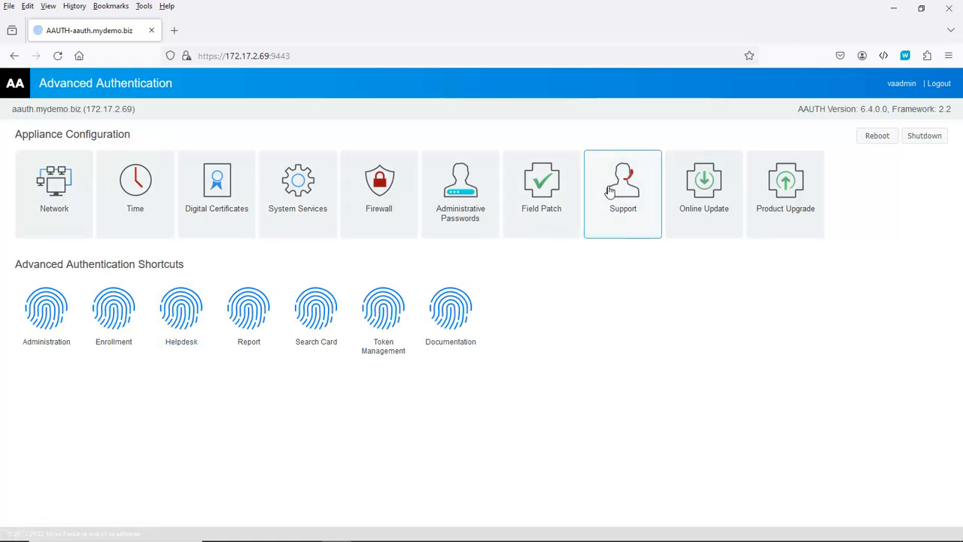
Register the Online Update service with the account e-mail and the pasted activation key.
left_click(703, 194)
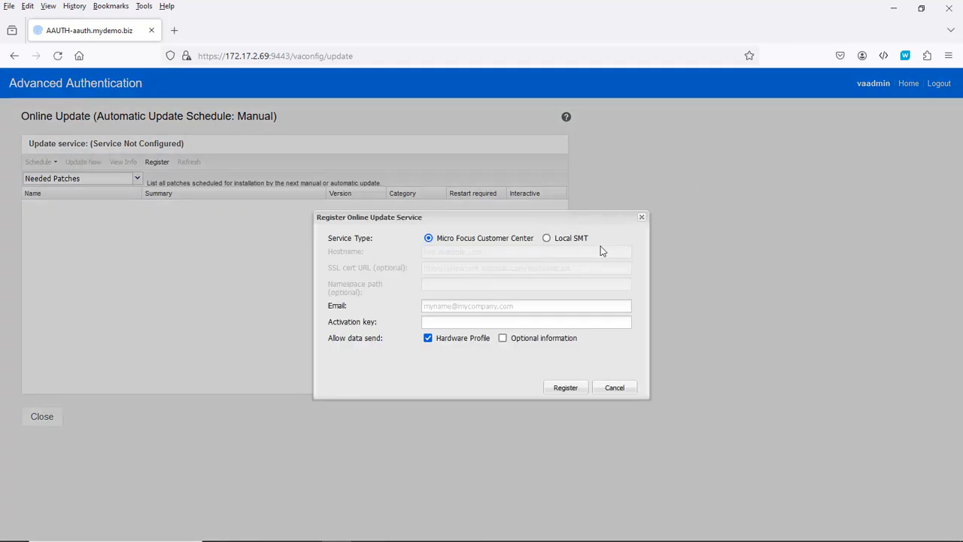
left_click(431, 305)
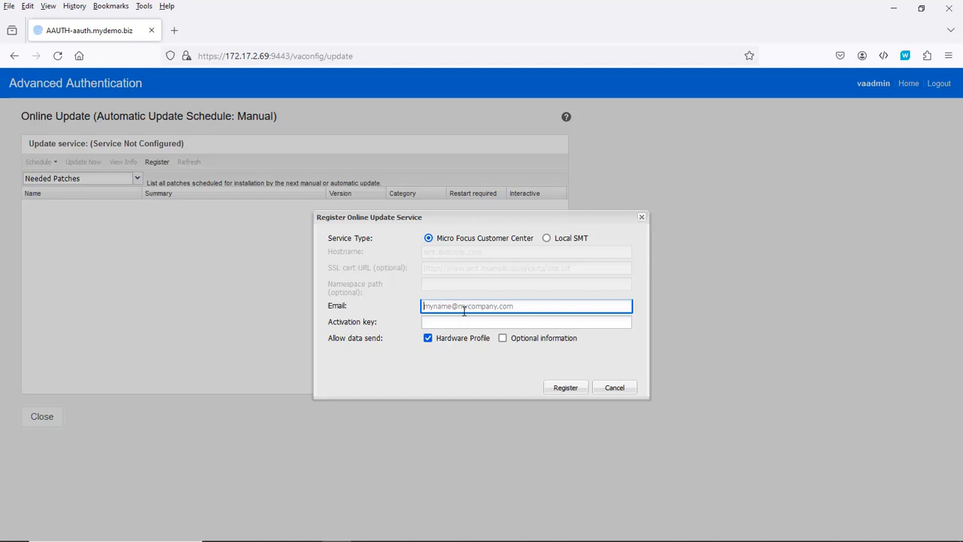
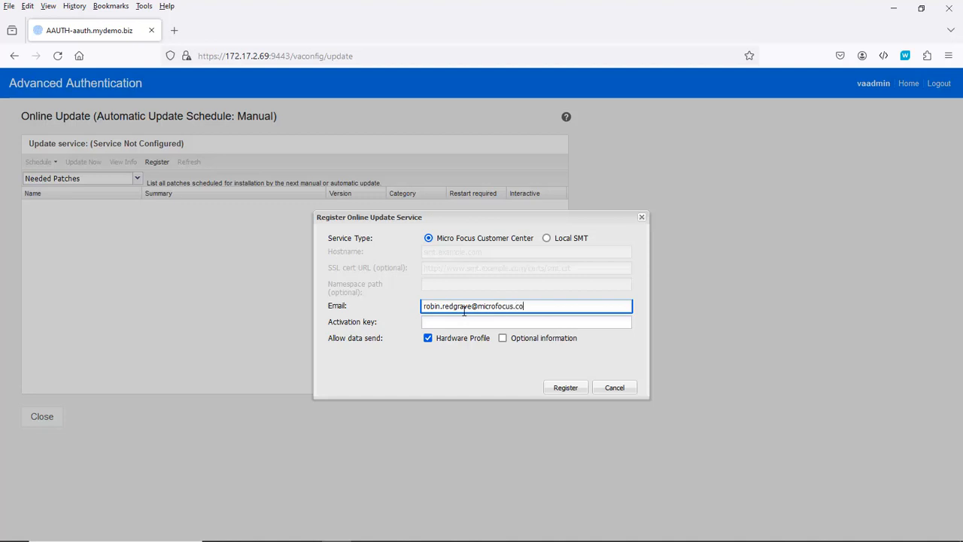
key("Tab")
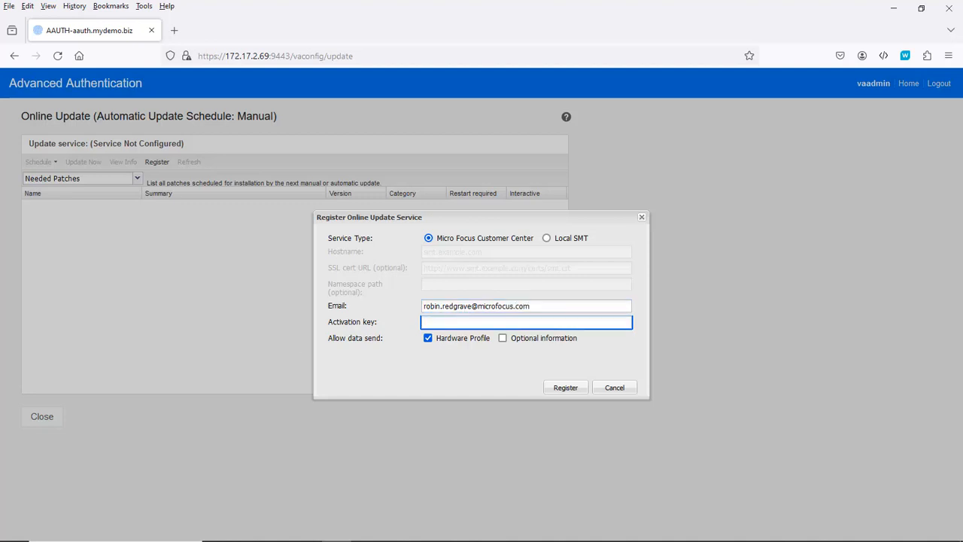
key("ctrl+v")
key("BackSpace")
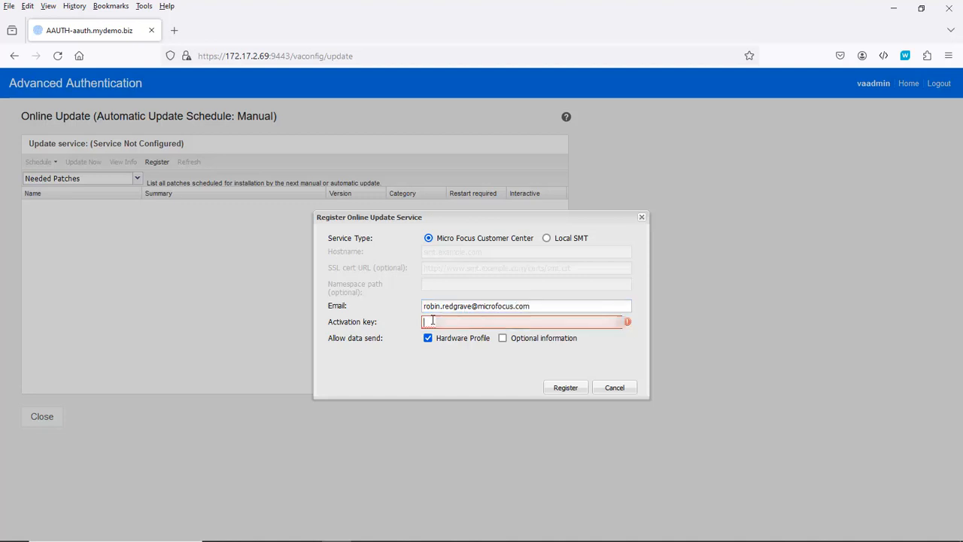
key("ctrl+v")
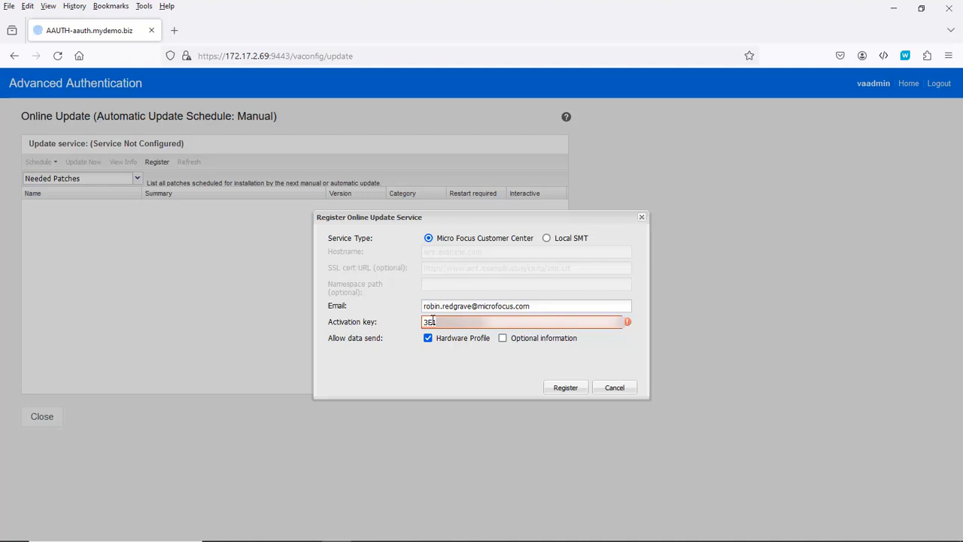
left_click(567, 389)
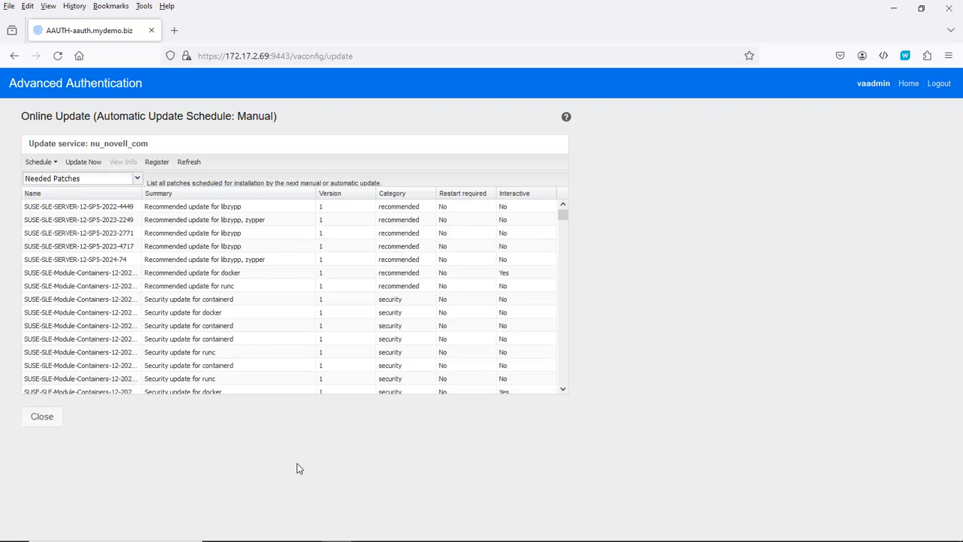
Install all needed SUSE patches, return to the dashboard, and request the required reboot.
left_click(84, 163)
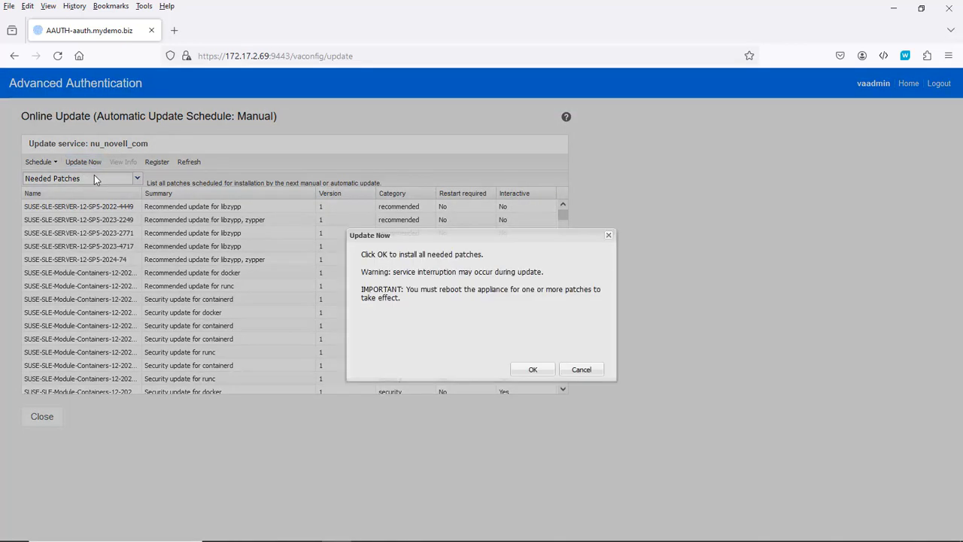
left_click(533, 373)
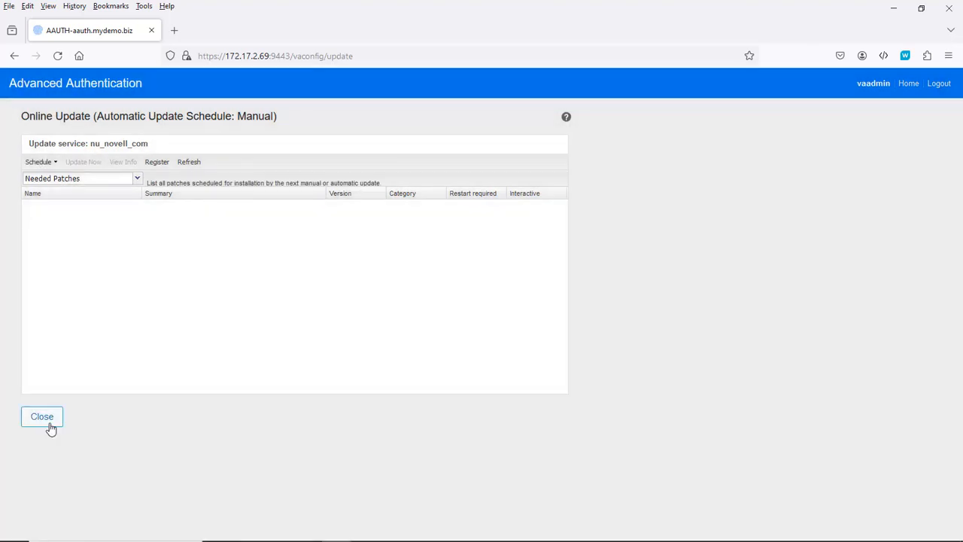
left_click(40, 421)
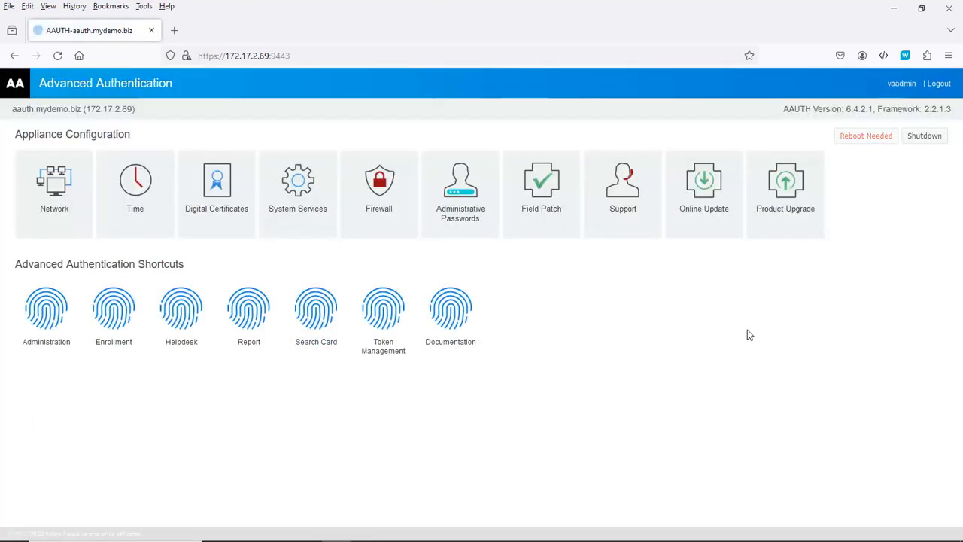
left_click(871, 142)
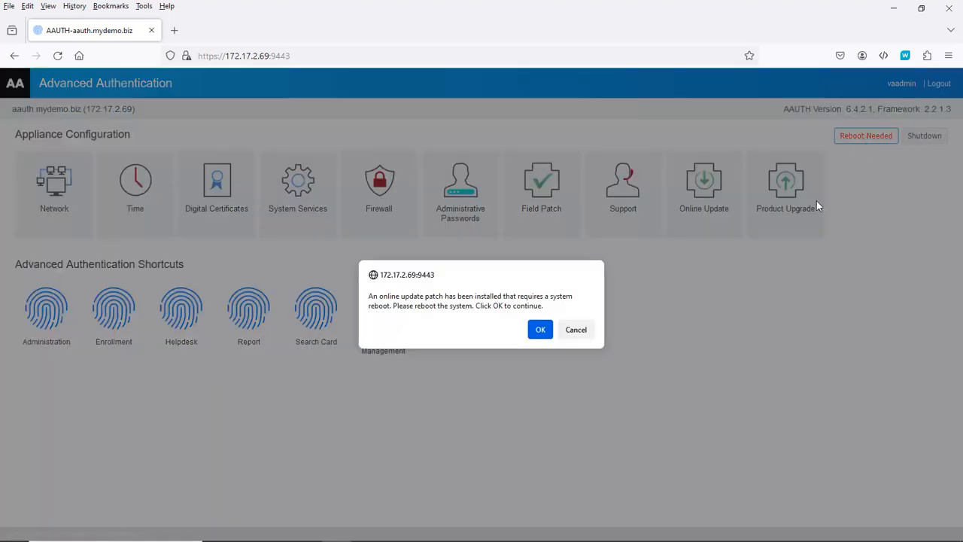
Reboot the appliance and reload its console at aauth.mydemo.biz instead of the IP address.
left_click(548, 333)
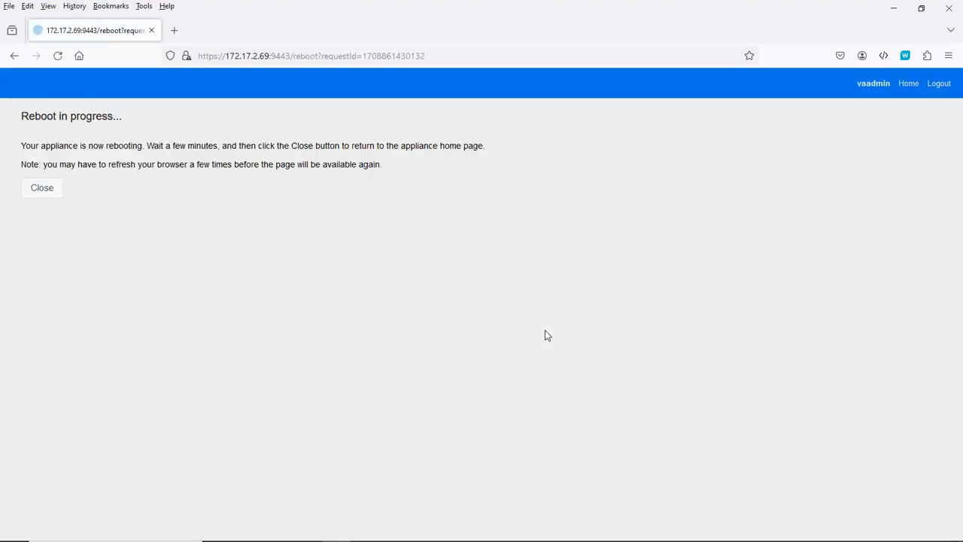
left_click(47, 189)
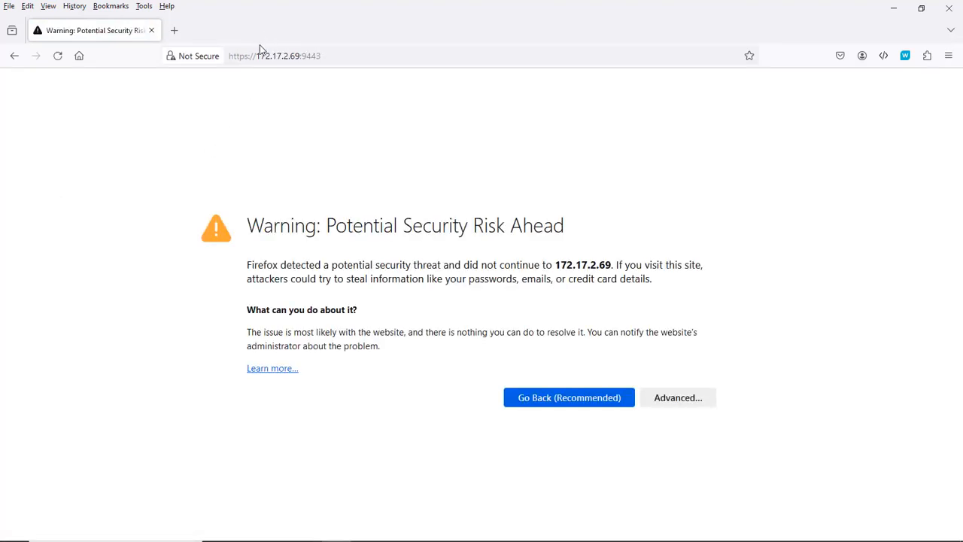
left_click_drag(259, 56, 300, 55)
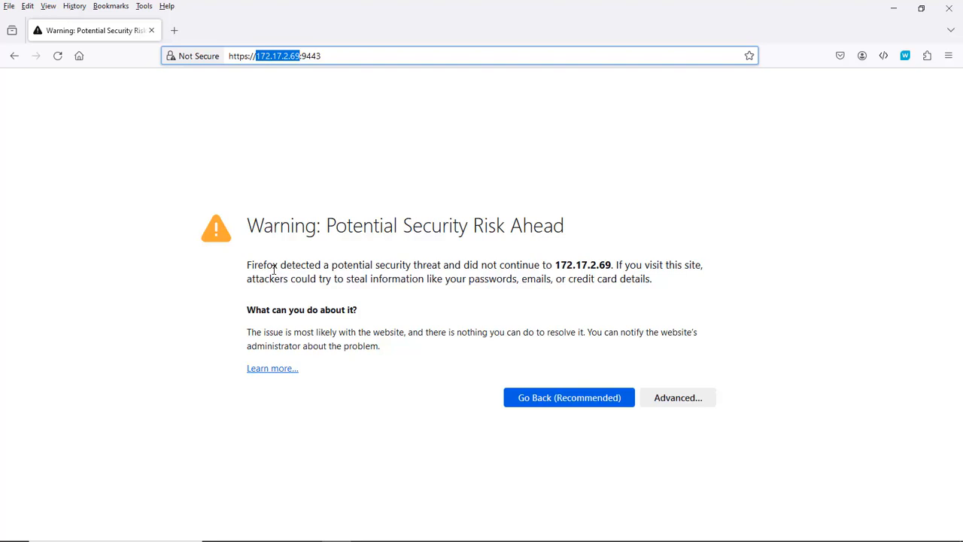
type("aauth.")
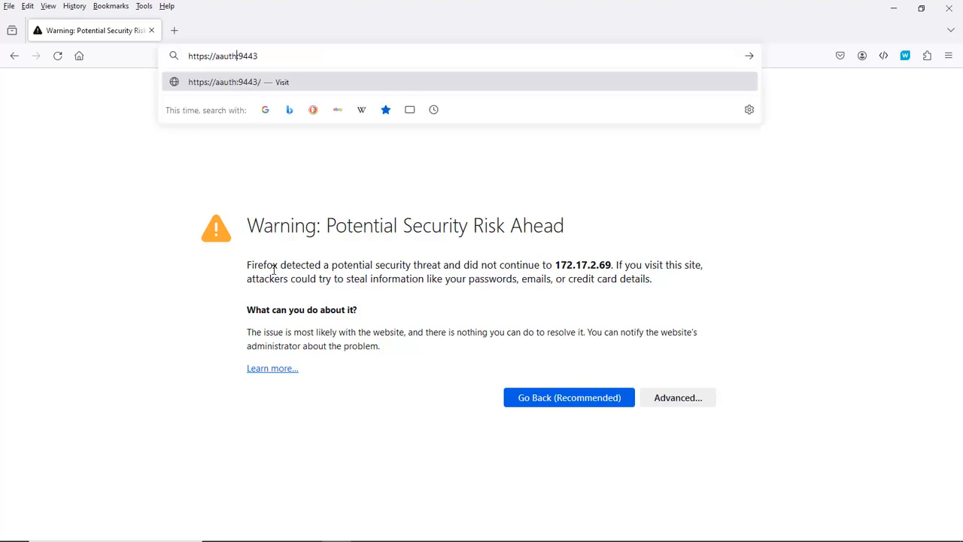
type("mydemo.")
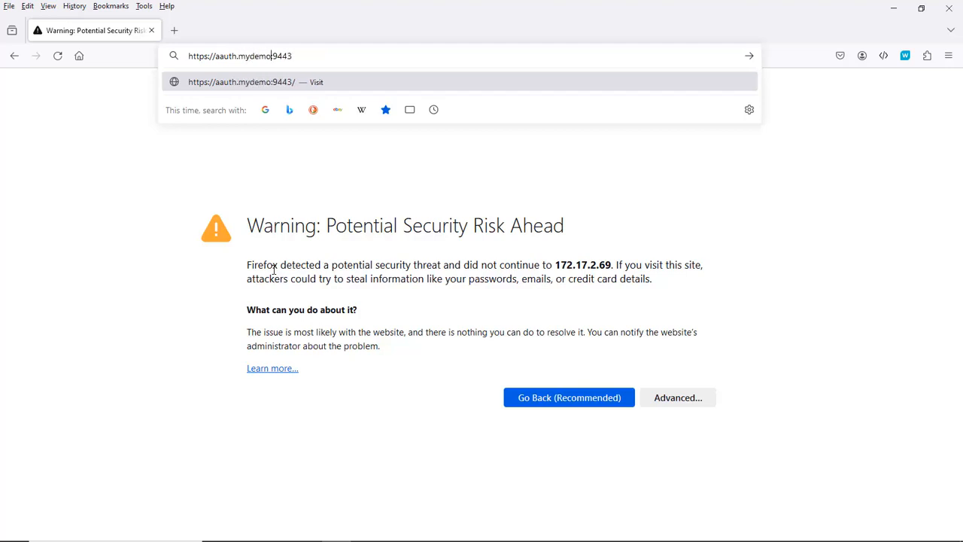
type("biz")
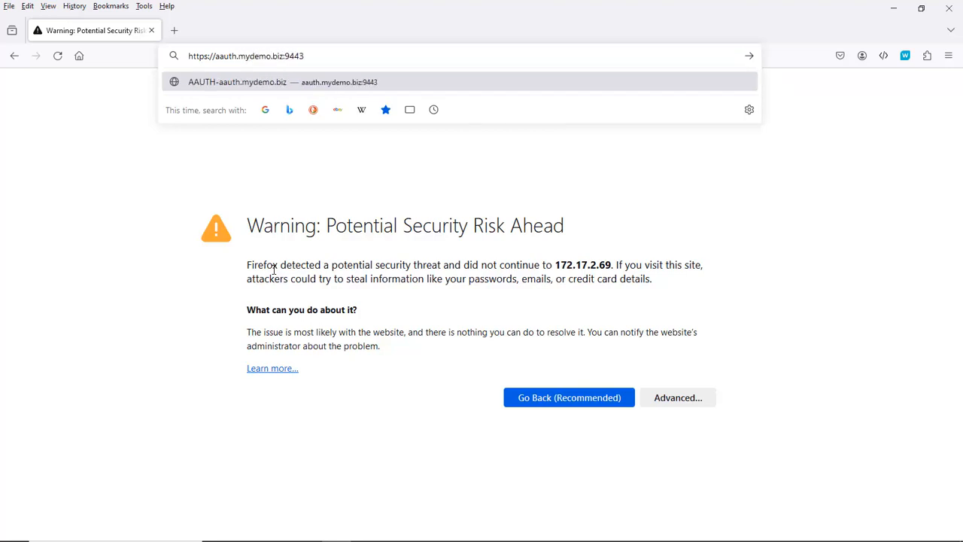
key("Return")
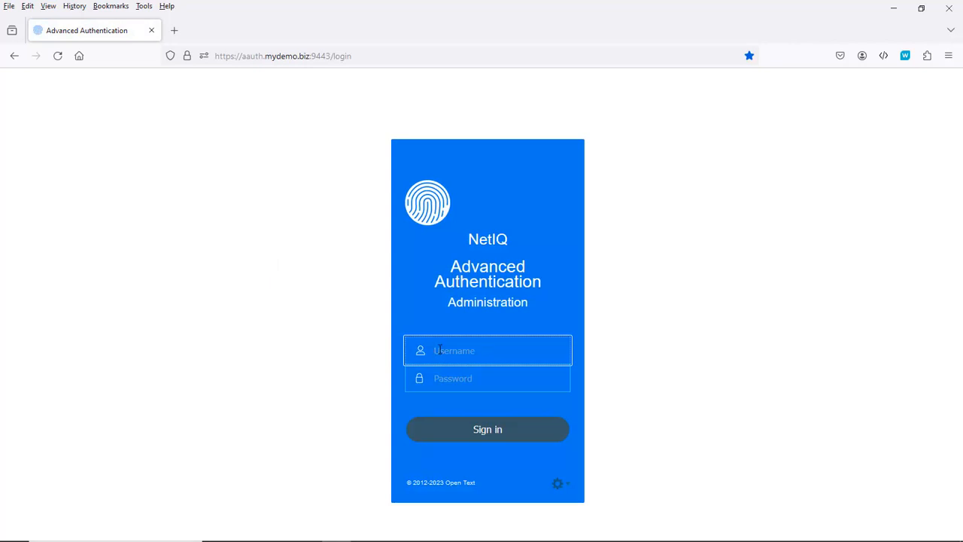
Sign back in to the console as vaadmin with the appliance password.
type("b")
key("BackSpace")
type("vaadmin")
key("Tab")
type("******")
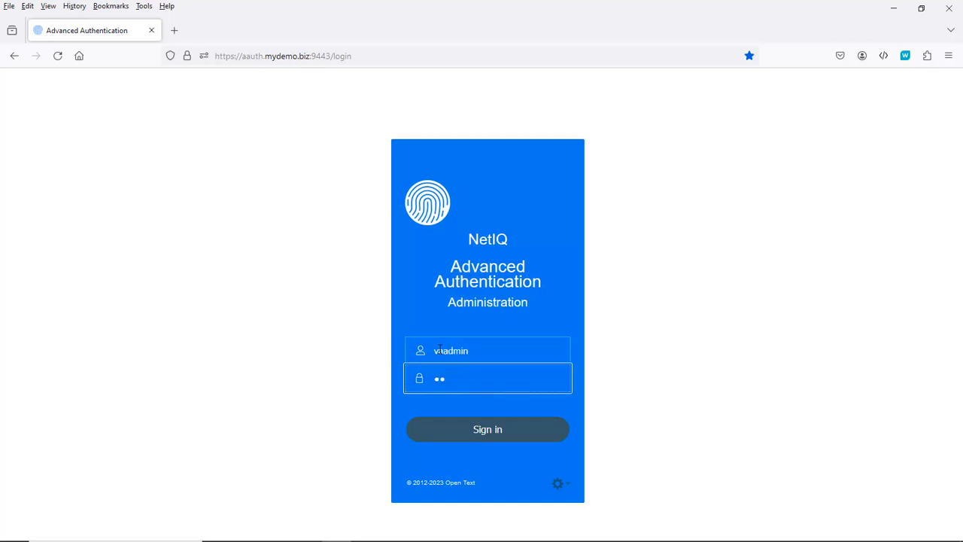
key("Return")
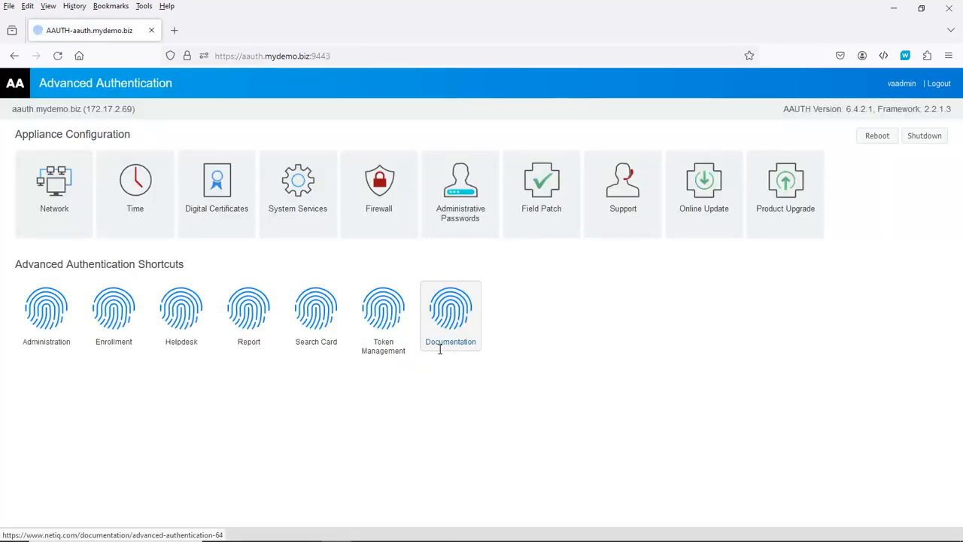
Open the Administration portal at 172.17.2.69/admin and accept the self-signed certificate warning.
left_click(43, 325)
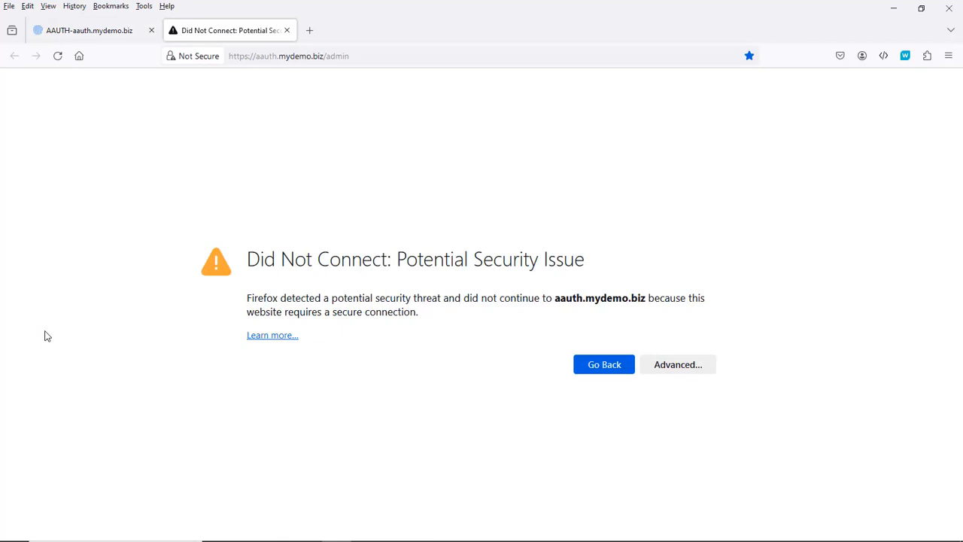
left_click(323, 55)
left_click_drag(324, 56, 256, 57)
type("172.18")
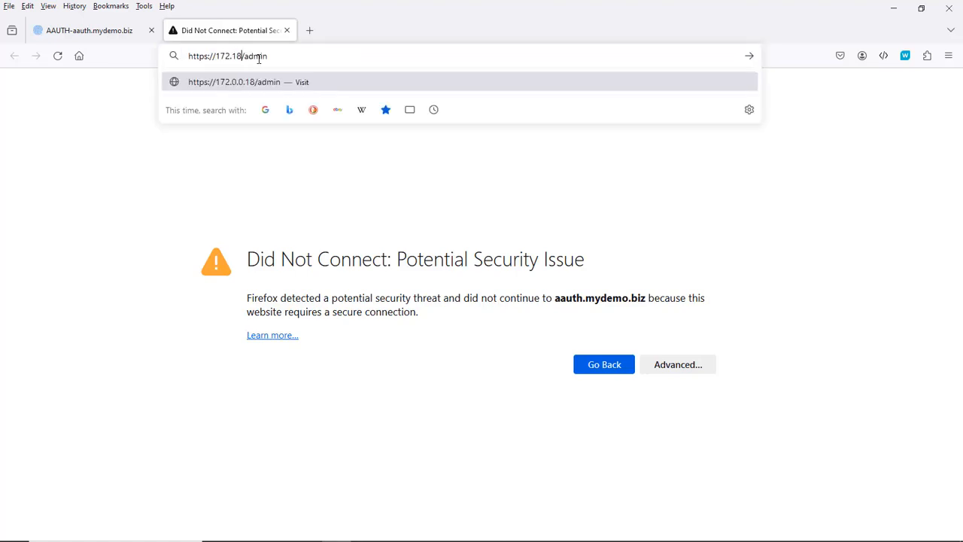
key("BackSpace")
type("7.2.69")
key("Return")
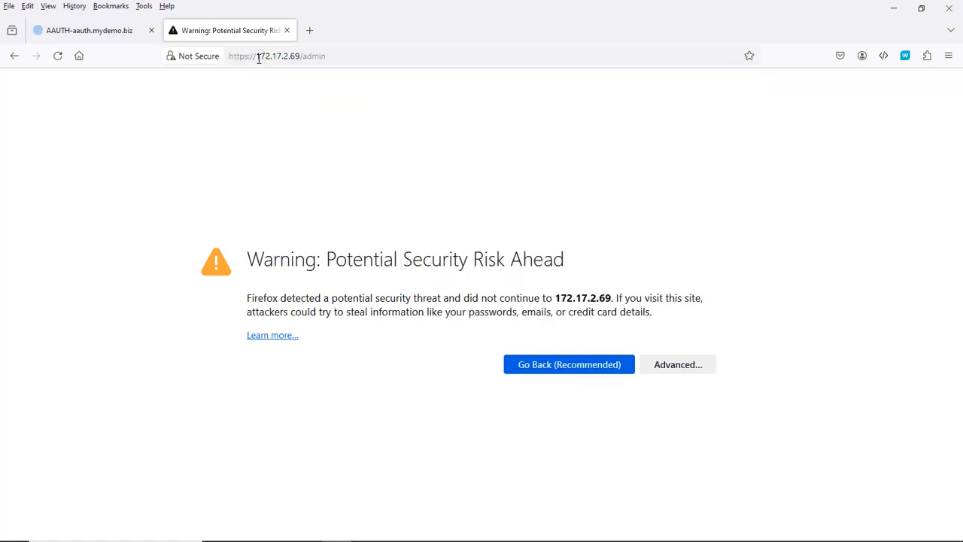
left_click(677, 368)
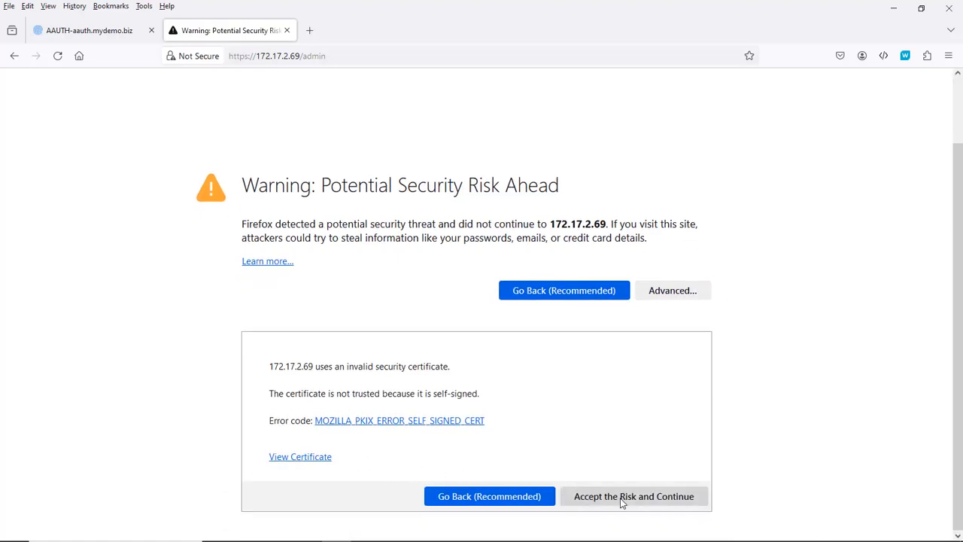
left_click(621, 497)
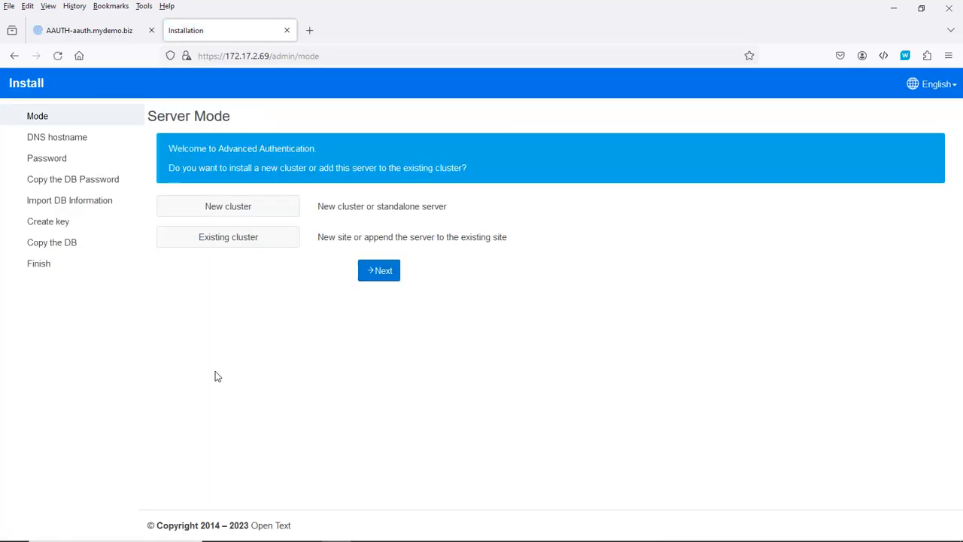
Choose a New cluster install and keep the DNS hostname aauth.mydemo.biz.
left_click(230, 208)
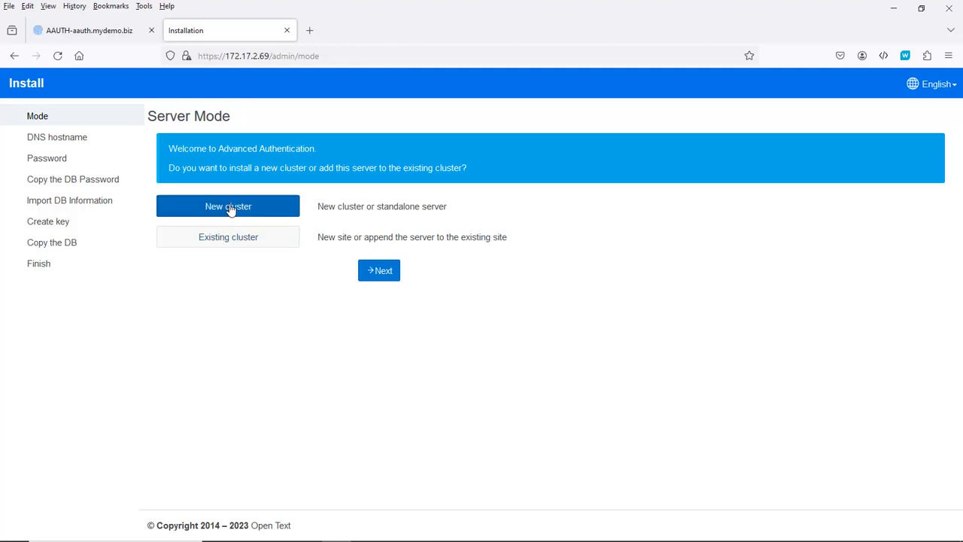
left_click(383, 273)
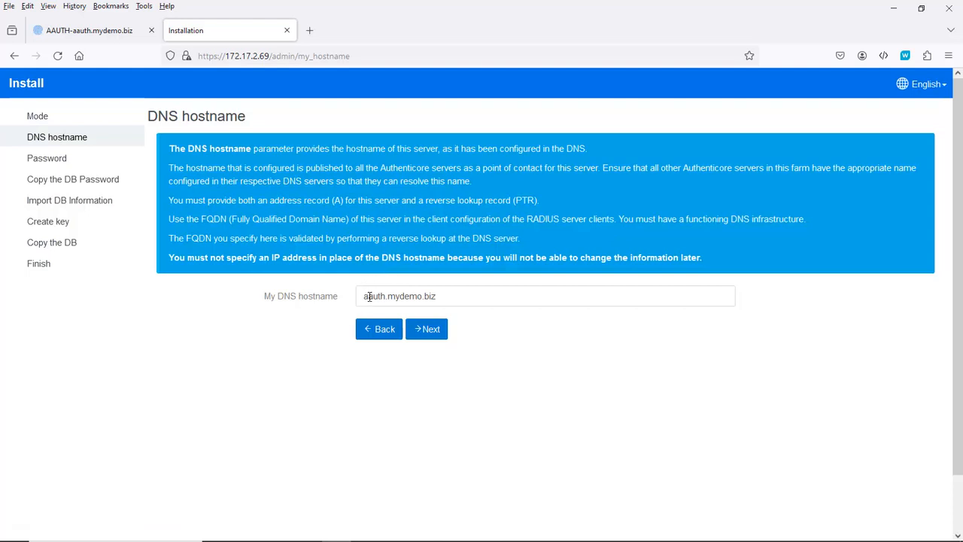
left_click(427, 332)
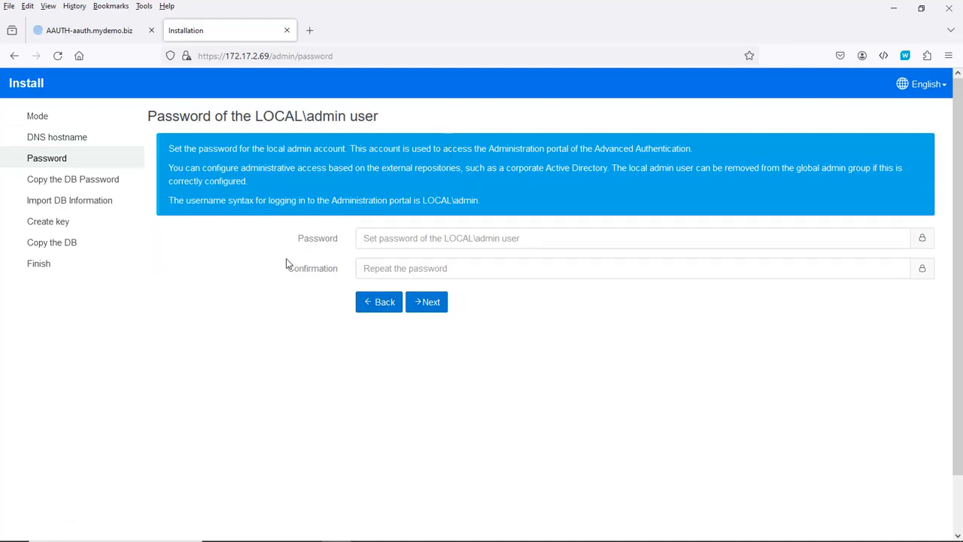
Set and confirm the LOCAL\admin password, then create a new AES-CFB encryption key.
left_click(365, 238)
type("••••••")
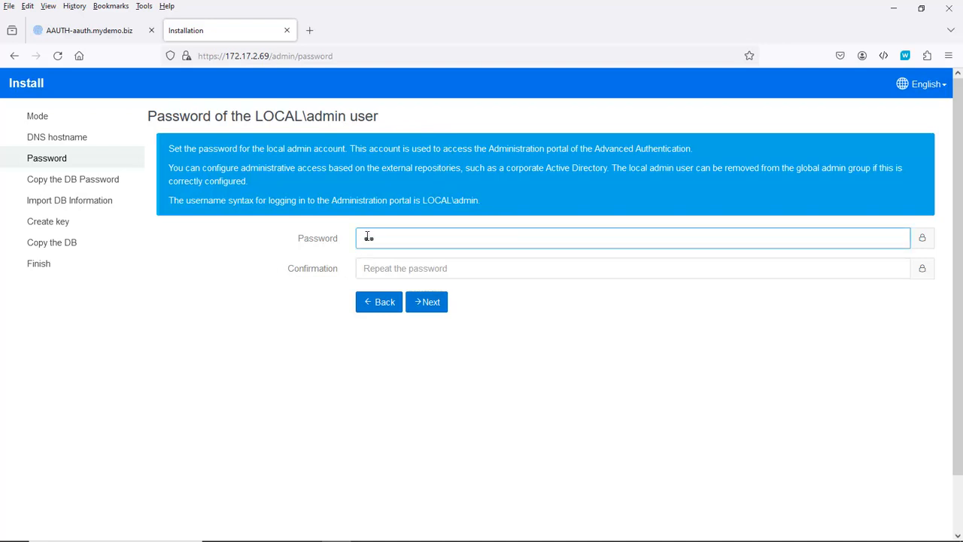
key("Tab")
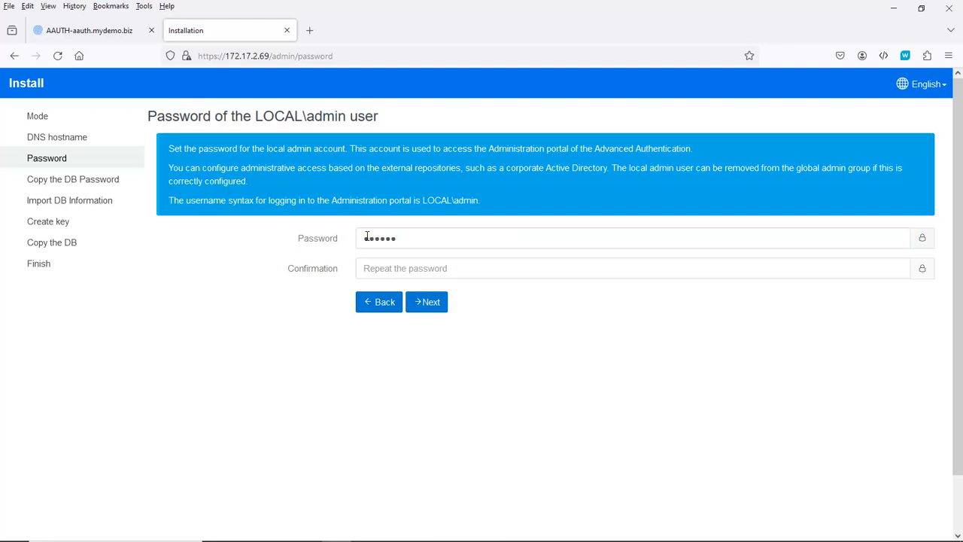
type("•••")
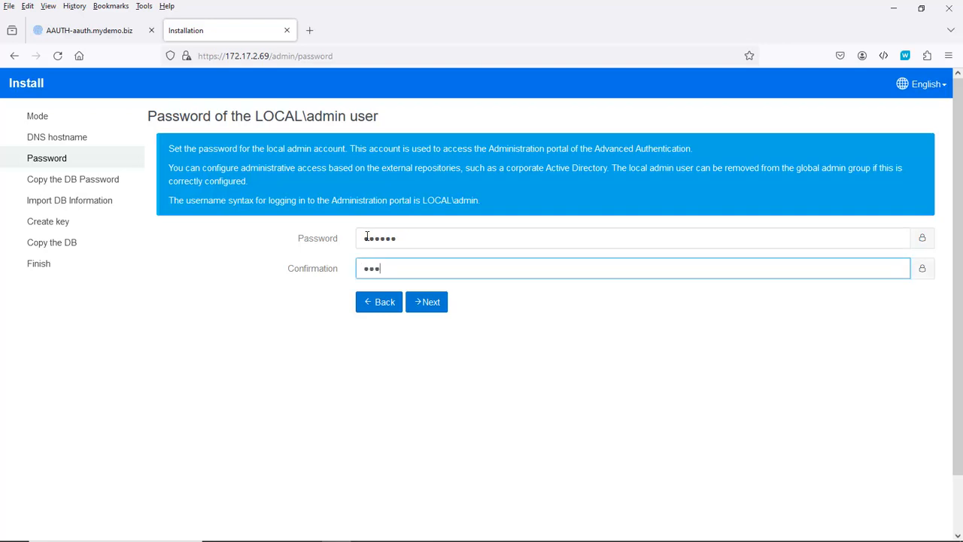
type("•••")
left_click(435, 309)
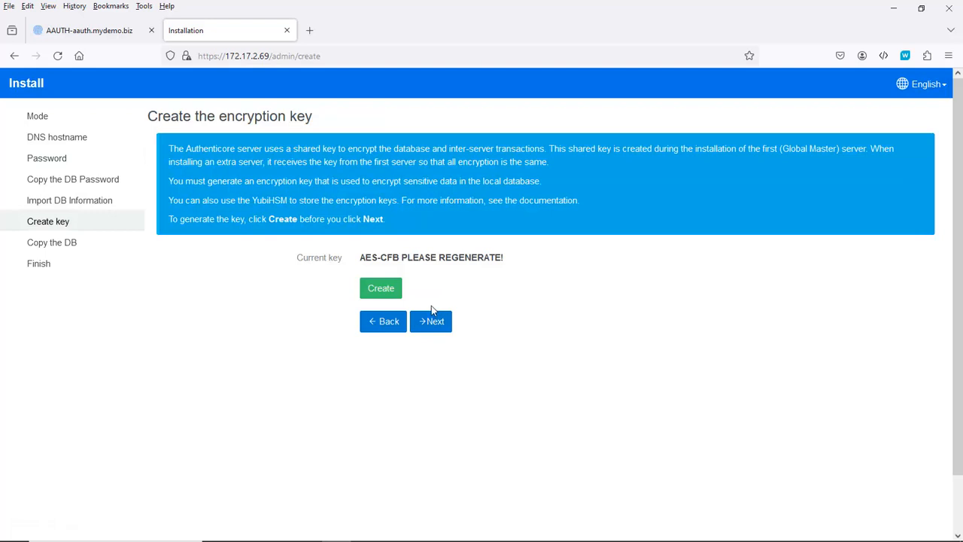
left_click(382, 289)
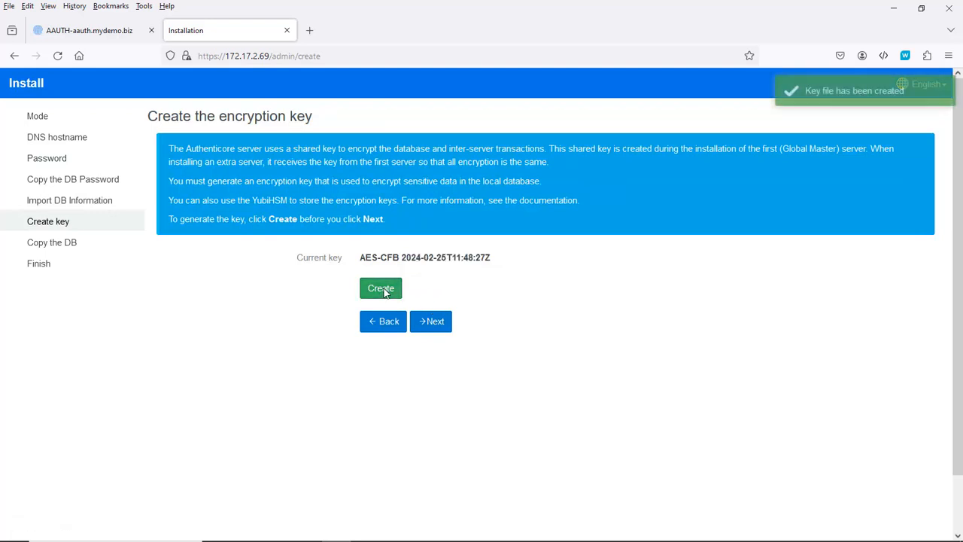
Finish the install wizard and sign in to Administration as admin with its password.
left_click(431, 323)
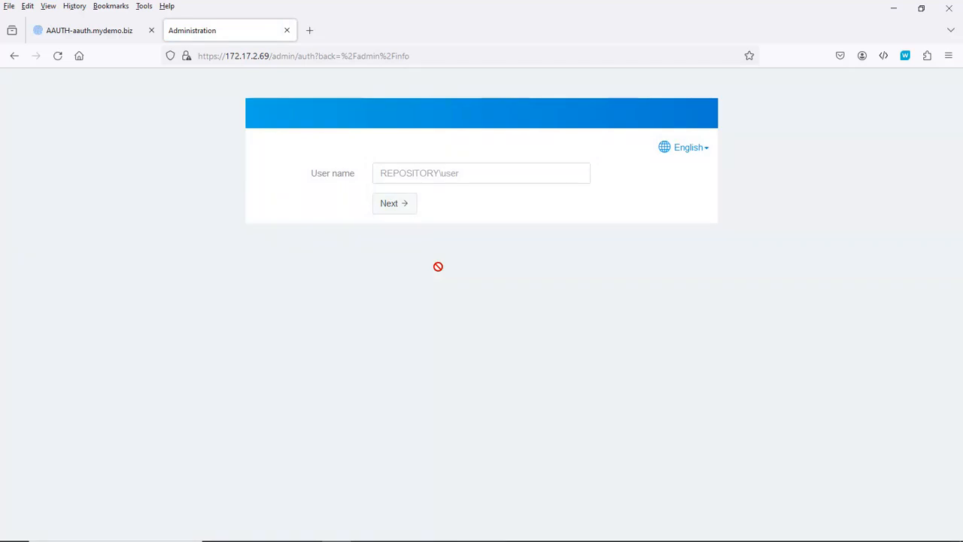
left_click(383, 174)
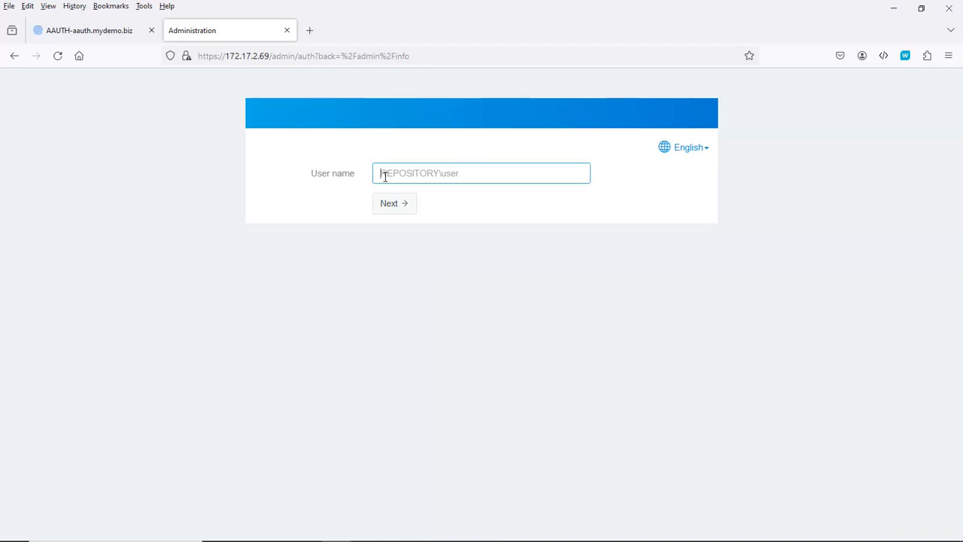
type("admin")
left_click(395, 205)
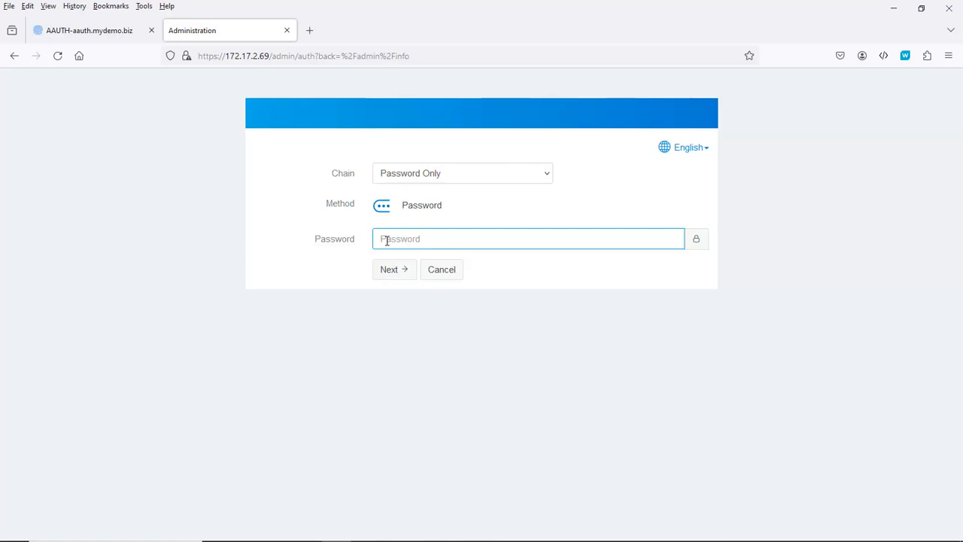
type("••••••")
left_click(397, 276)
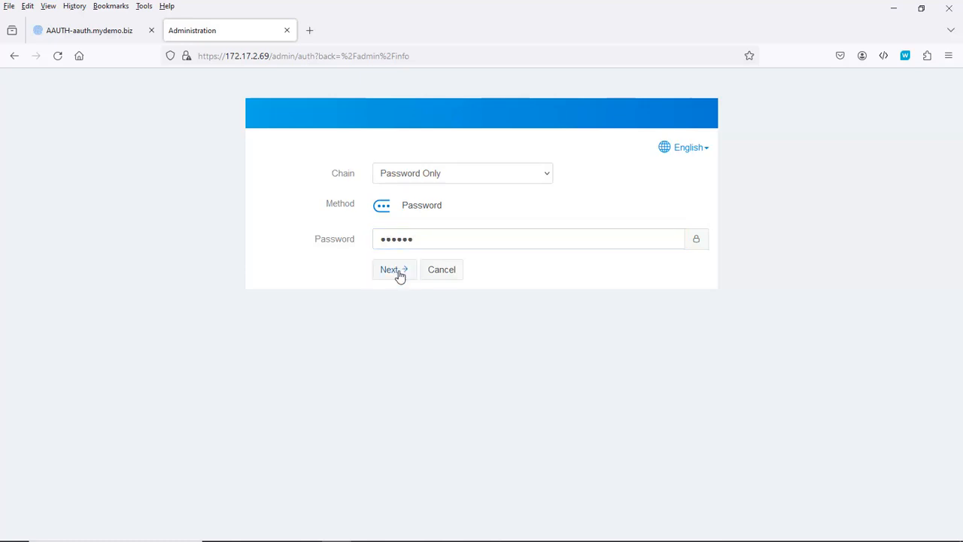